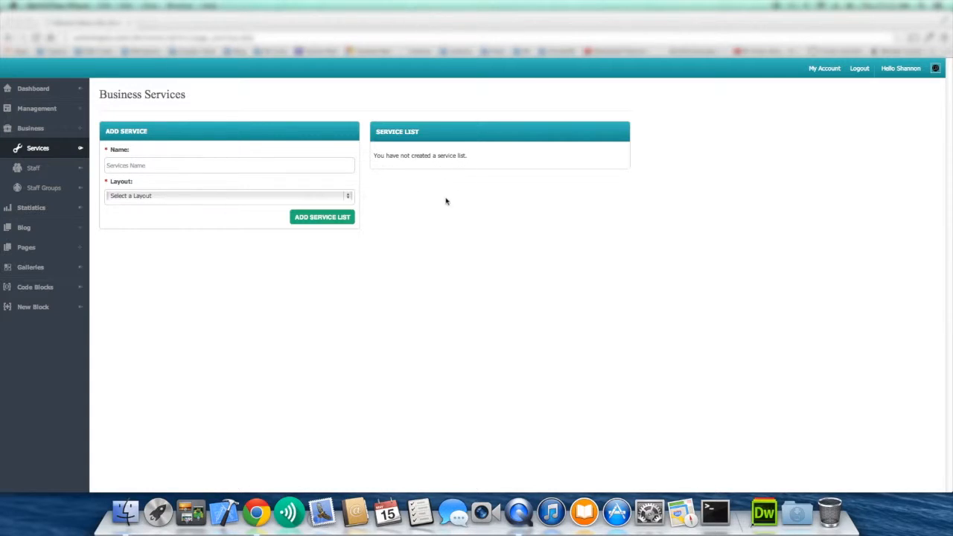
# Step: Create a service list named "My Services" with the ExpandedLayout layout and open it for management
pyautogui.click(304, 170)
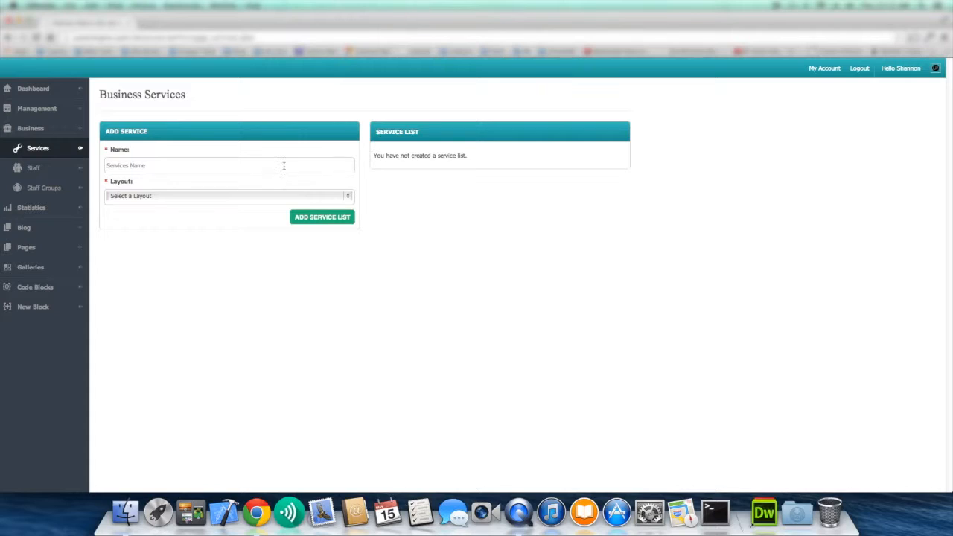
pyautogui.write('My Services')
pyautogui.click(231, 197)
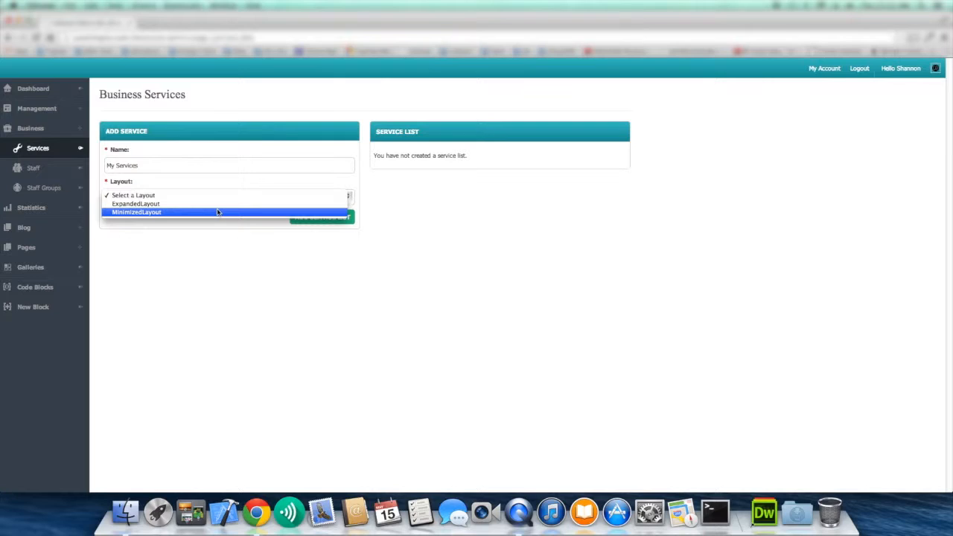
pyautogui.click(134, 205)
pyautogui.click(294, 221)
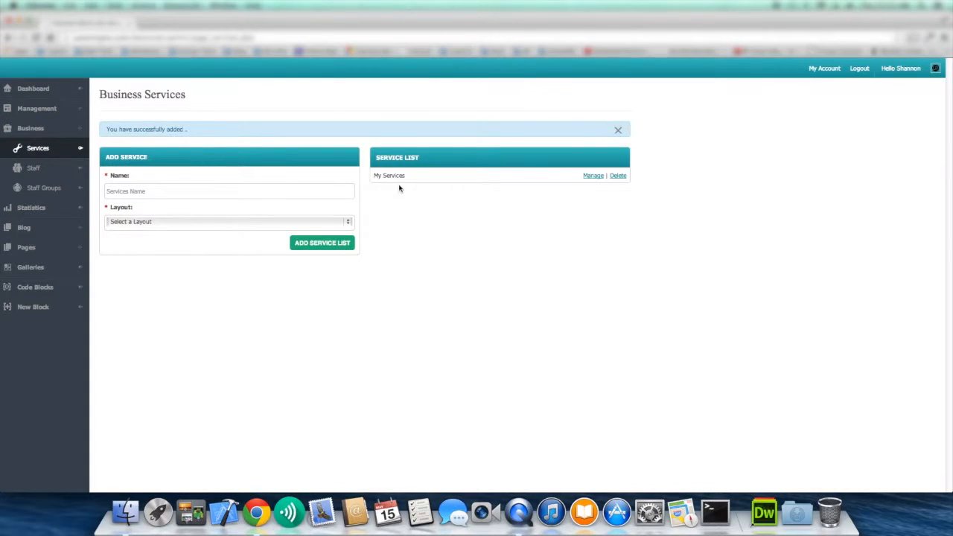
pyautogui.click(618, 130)
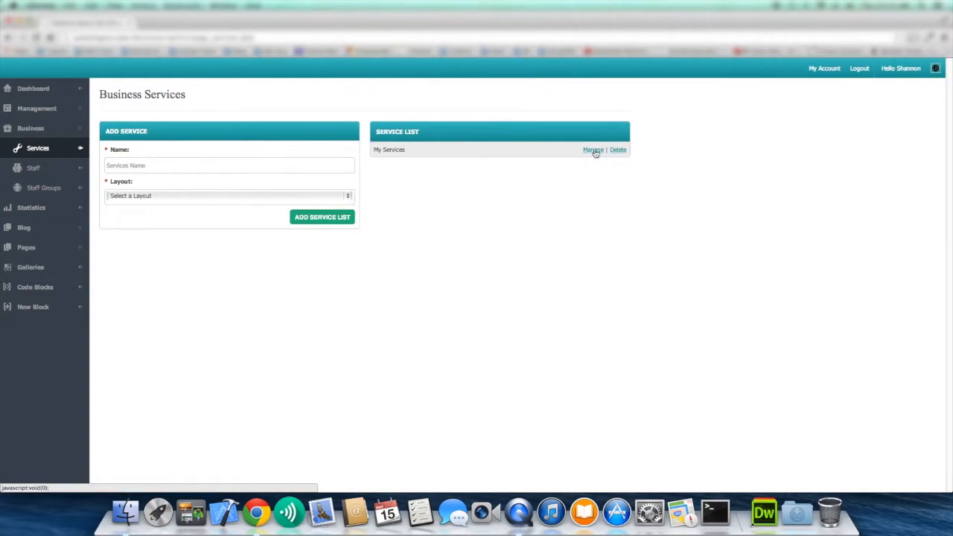
pyautogui.click(593, 151)
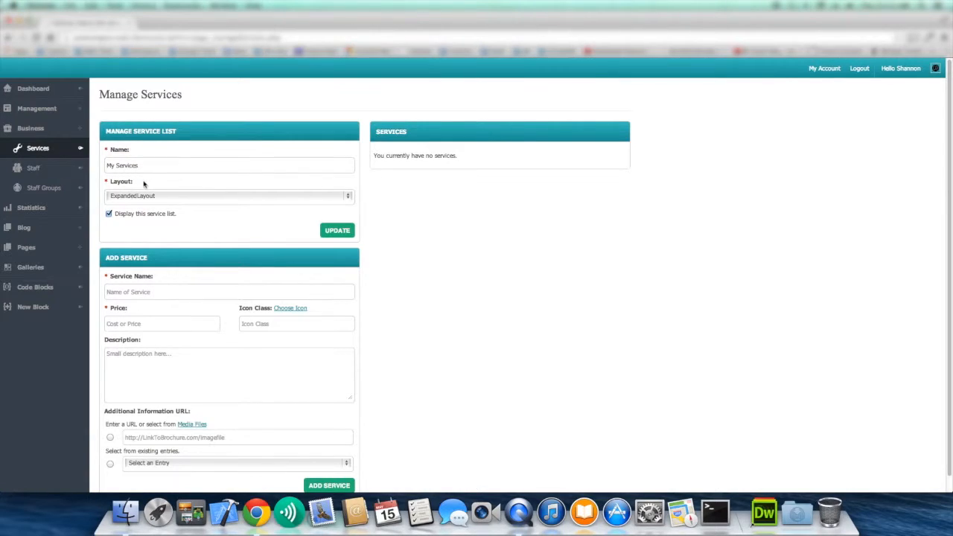
pyautogui.click(151, 163)
pyautogui.click(108, 214)
pyautogui.click(109, 214)
# Step: Enter "Fixing Pipes" as the new service's name and $29.99 as its price
pyautogui.scroll(-1, 200, 243)
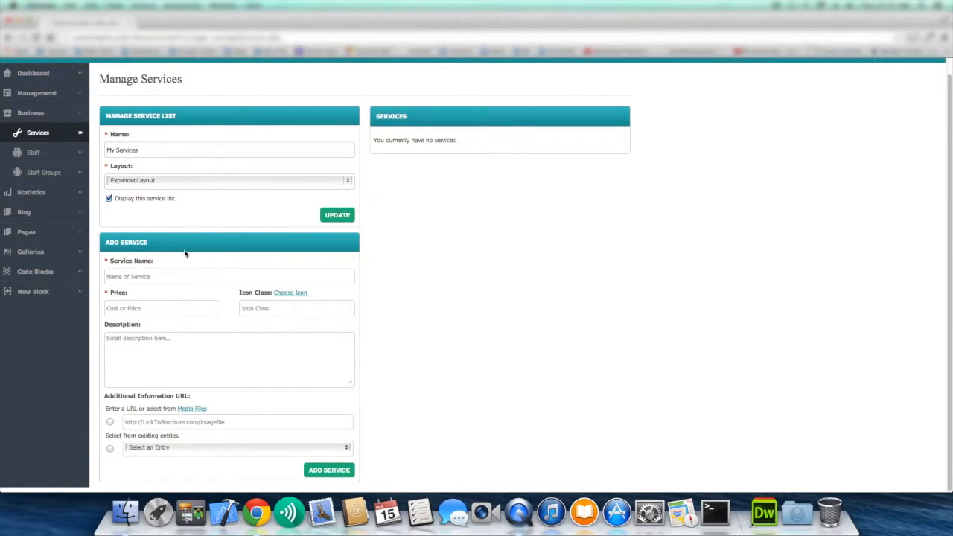
pyautogui.click(158, 277)
pyautogui.write('Fixing Pipes')
pyautogui.click(164, 307)
pyautogui.write('$29.99')
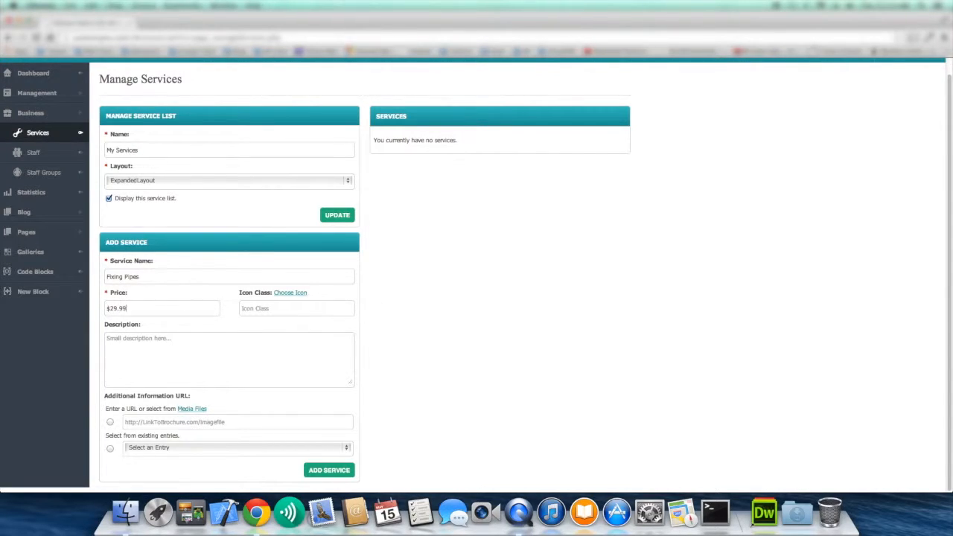
# Step: Choose the briefcase icon from the icon library as the new service's icon class
pyautogui.click(293, 295)
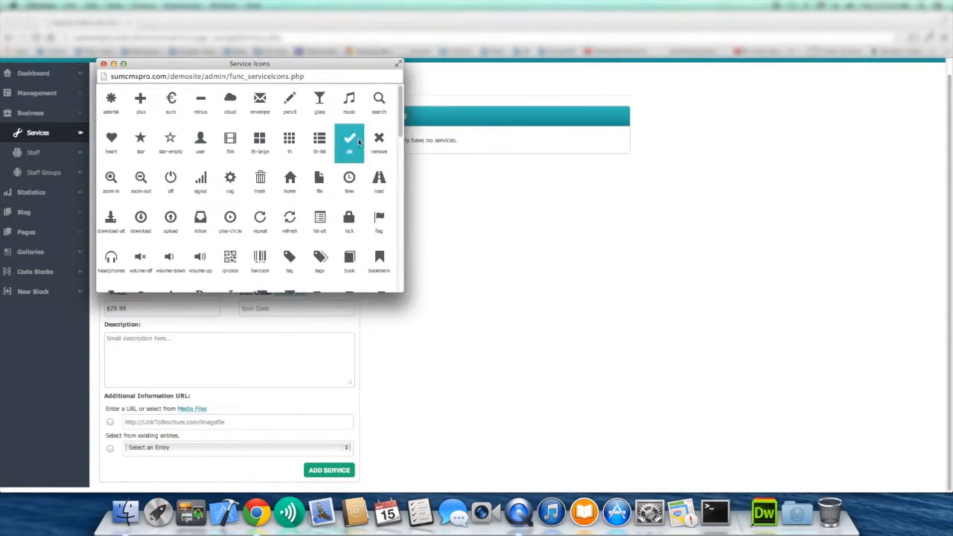
pyautogui.scroll(-2, 339, 147)
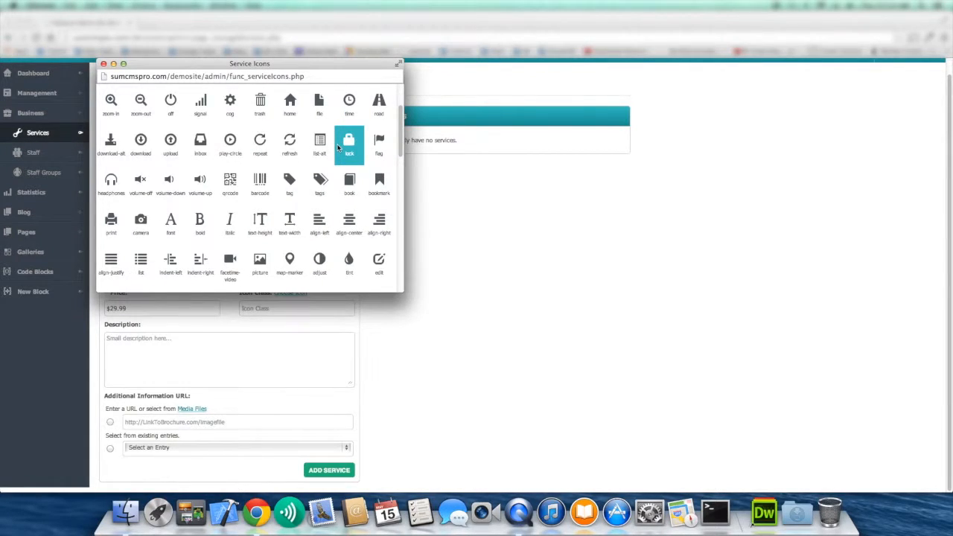
pyautogui.scroll(-5, 339, 148)
pyautogui.scroll(-3, 338, 147)
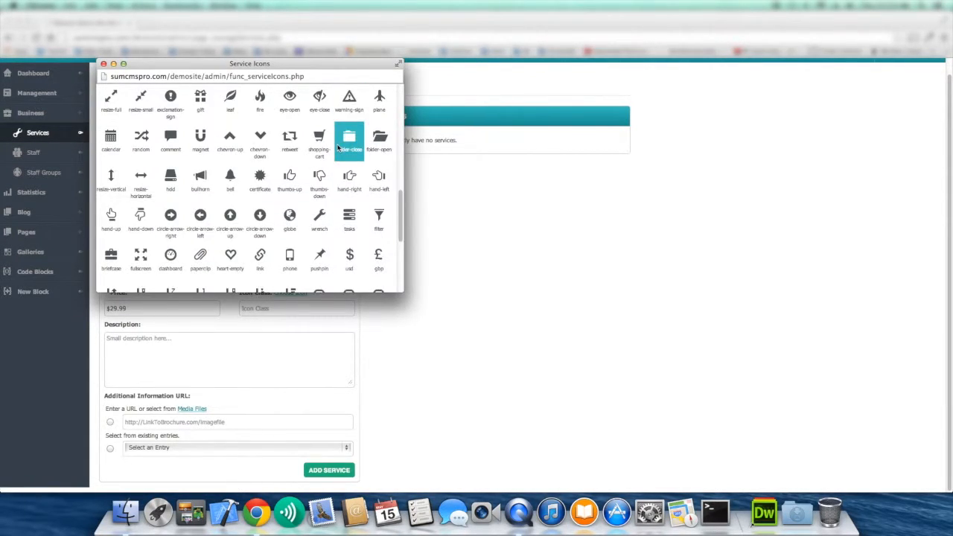
pyautogui.scroll(-3, 339, 147)
pyautogui.scroll(-2, 338, 147)
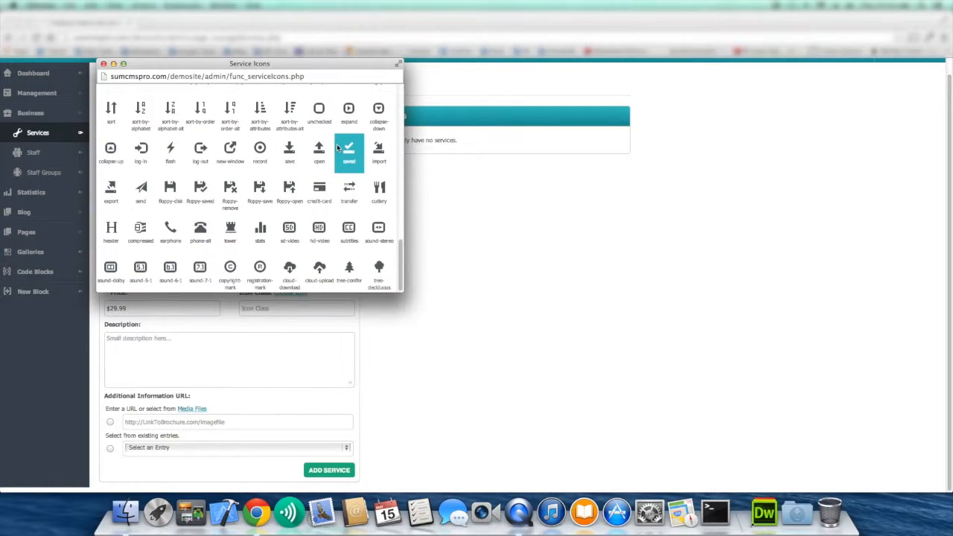
pyautogui.scroll(5, 339, 148)
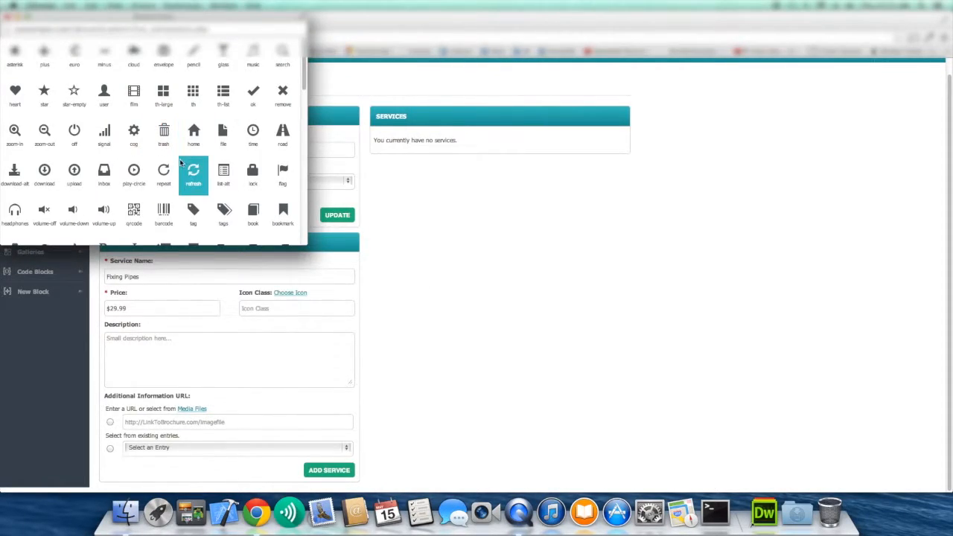
pyautogui.scroll(-1, 216, 145)
pyautogui.scroll(-10, 213, 141)
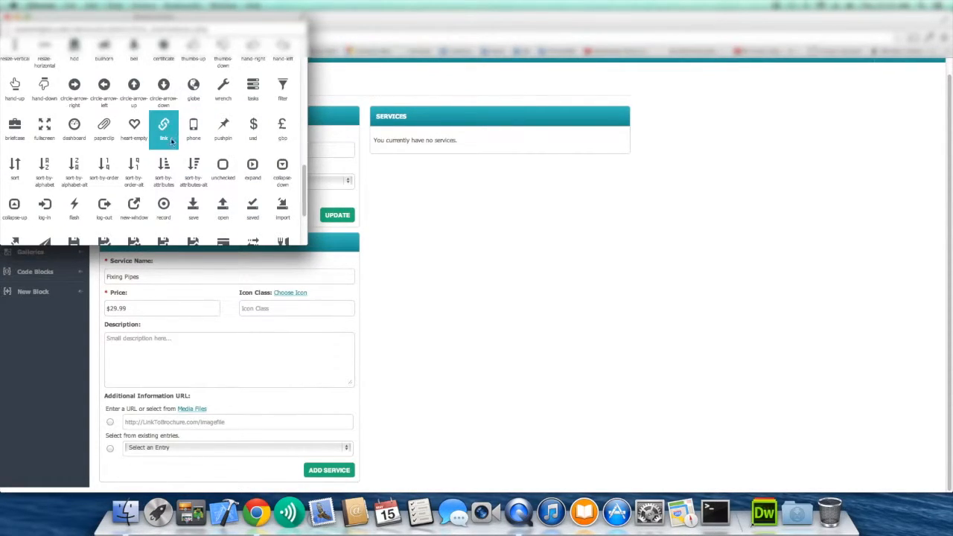
pyautogui.scroll(-1, 45, 128)
pyautogui.scroll(-2, 52, 130)
pyautogui.scroll(2, 52, 134)
pyautogui.click(15, 100)
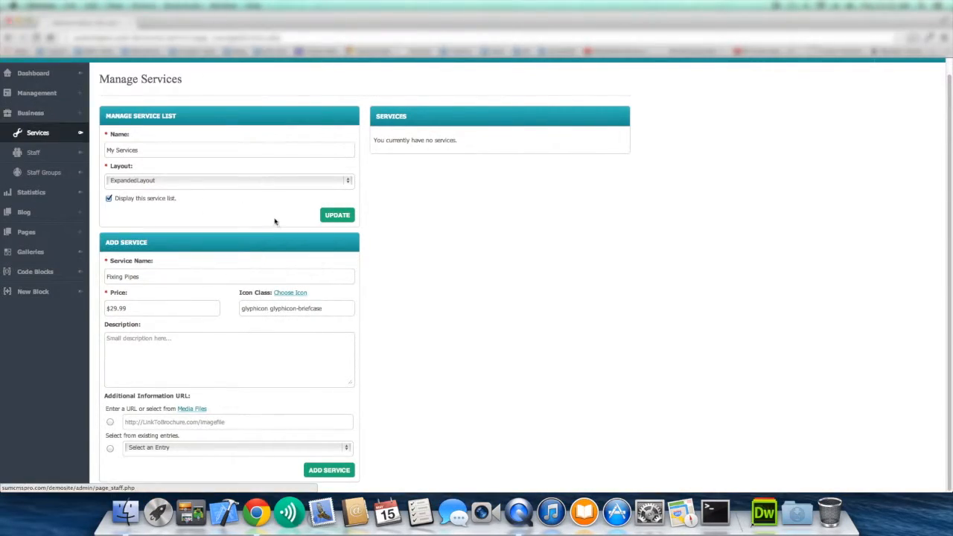
# Step: Add the service with the description "Will fix any pipes, copper or plastic." and additional information set to come from existing entries
pyautogui.click(224, 355)
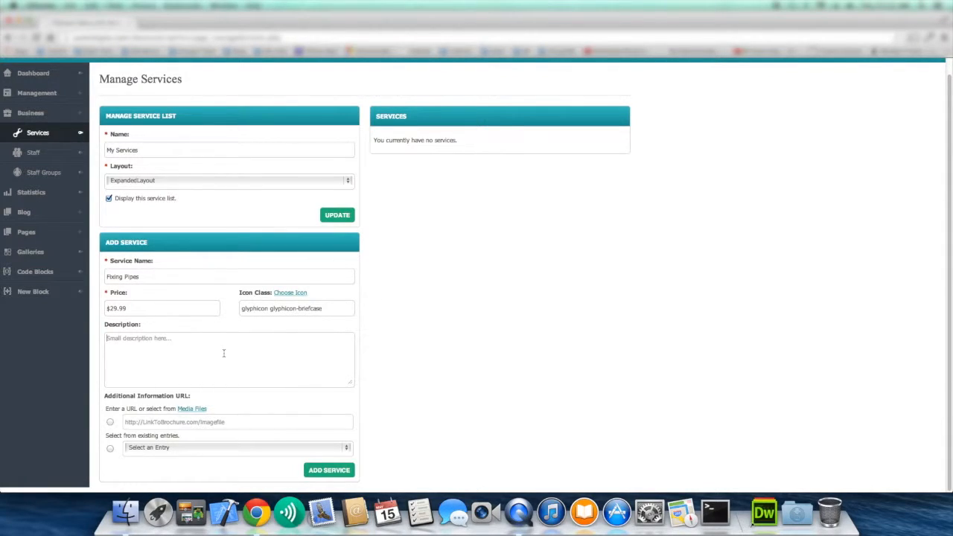
pyautogui.write('Will fix any pipes, copper or plastic.')
pyautogui.click(110, 448)
pyautogui.click(153, 453)
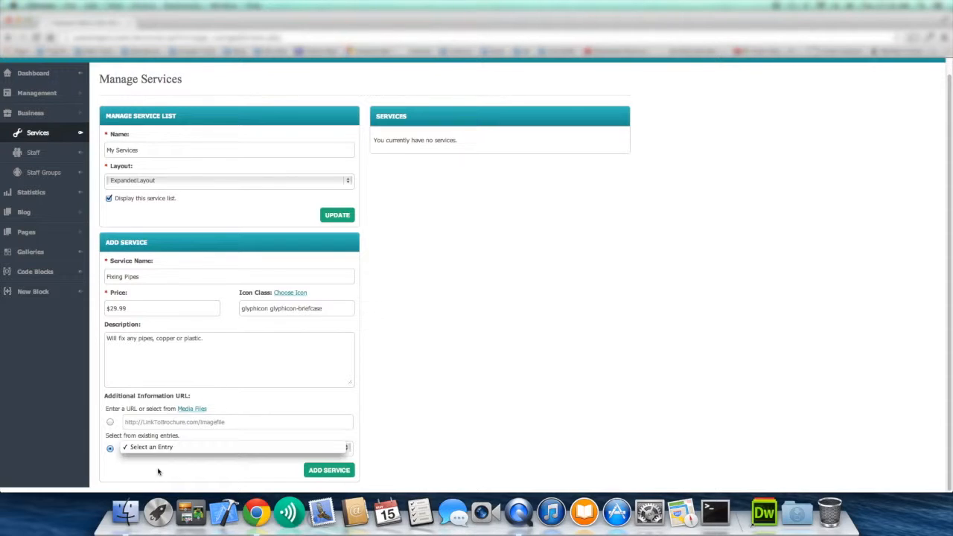
pyautogui.click(158, 471)
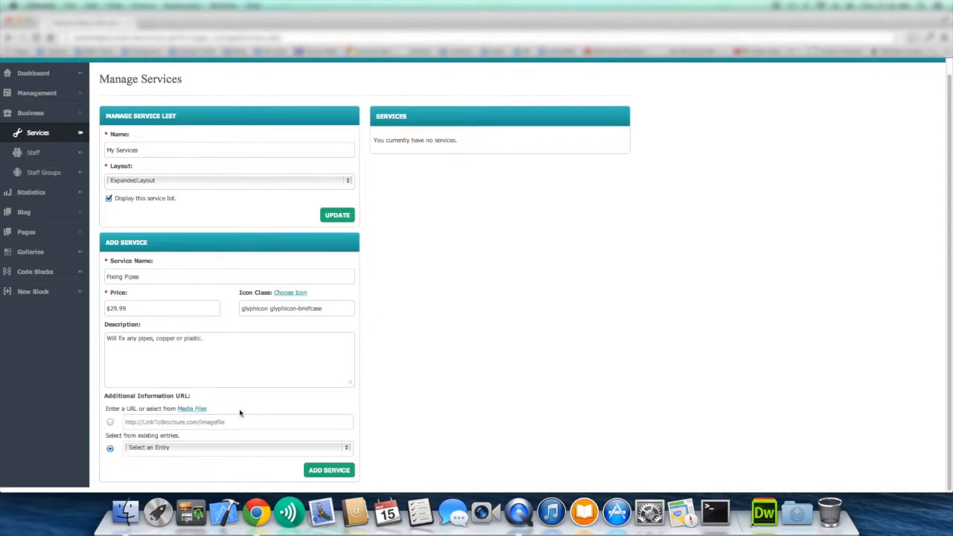
pyautogui.click(328, 471)
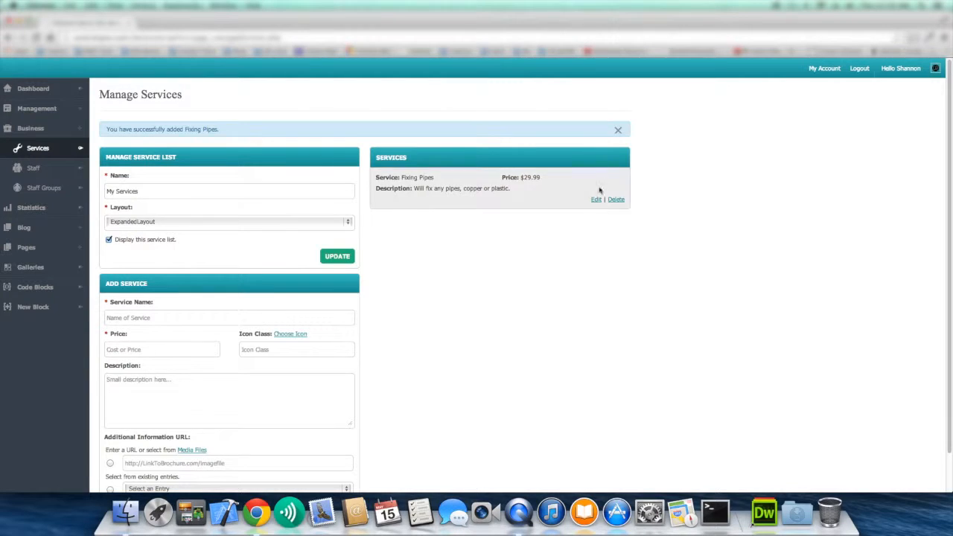
pyautogui.click(617, 130)
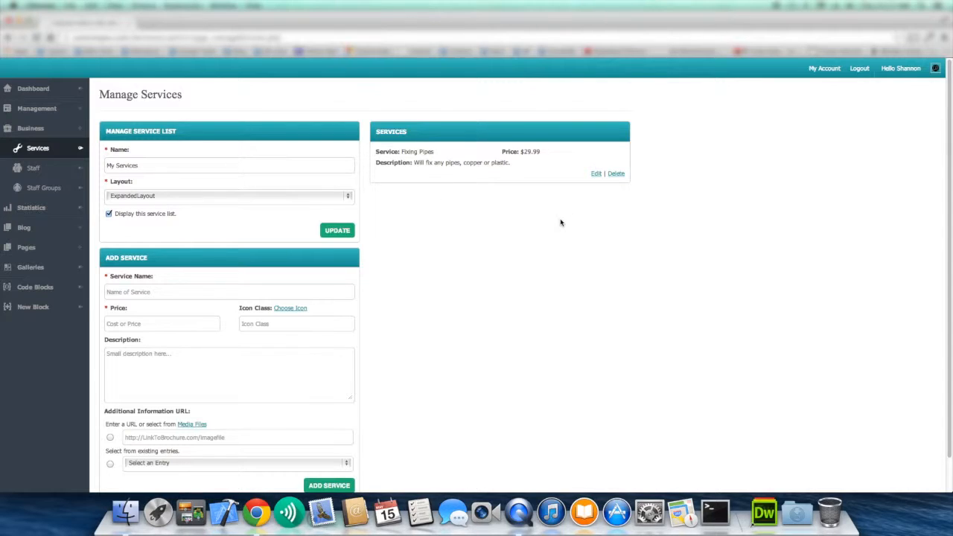
# Step: Open the Fixing Pipes service for editing and review its filled-in fields
pyautogui.click(597, 175)
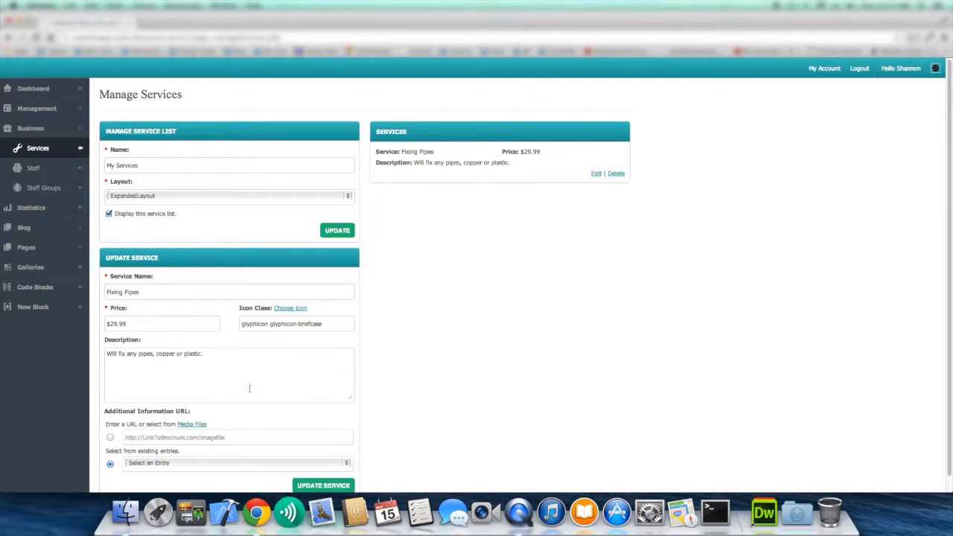
pyautogui.scroll(-1, 280, 348)
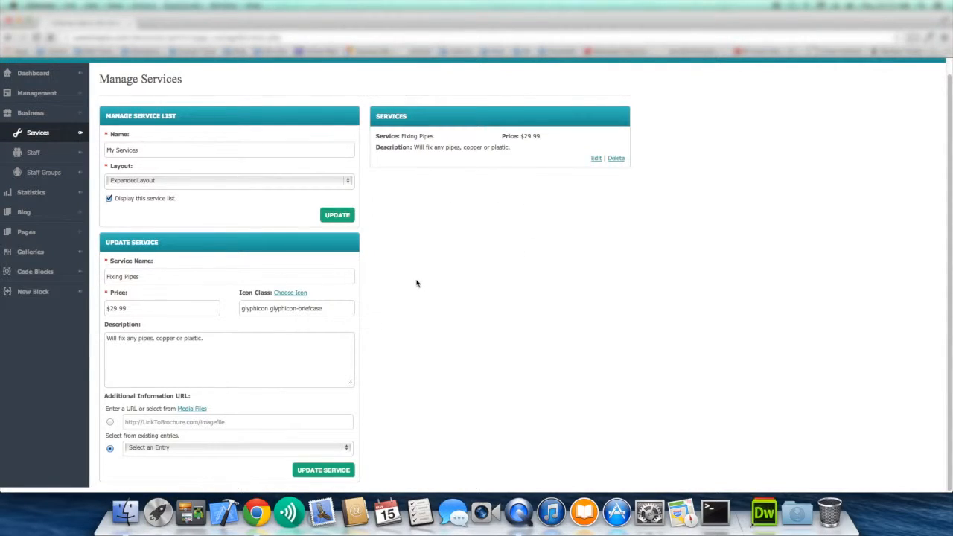
pyautogui.scroll(1, 463, 279)
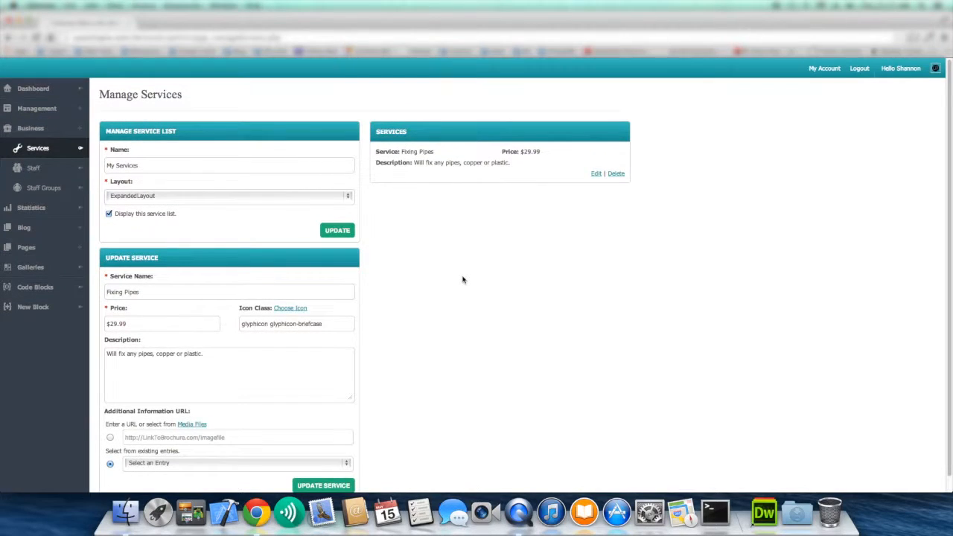